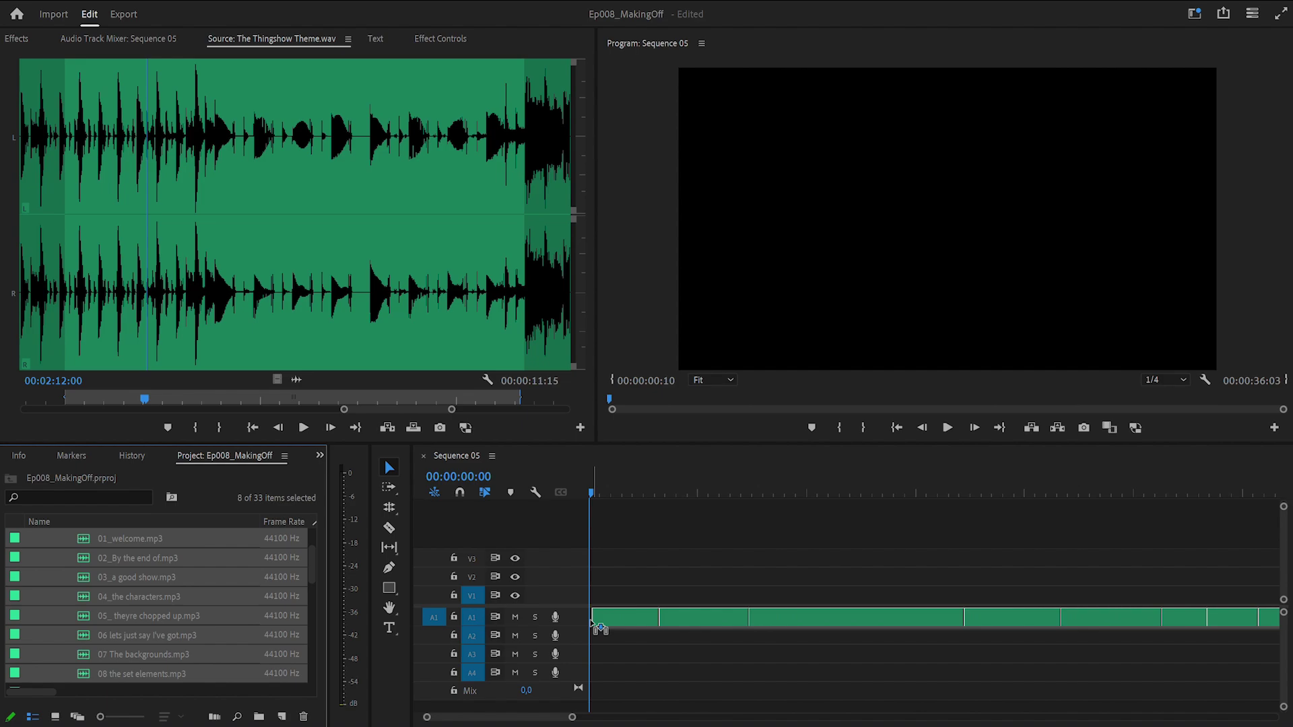
# Step: Shift dialogue clips three onward right on A1, then load clip four in the Source monitor
pyautogui.moveTo(810, 624); pyautogui.dragTo(831, 626)
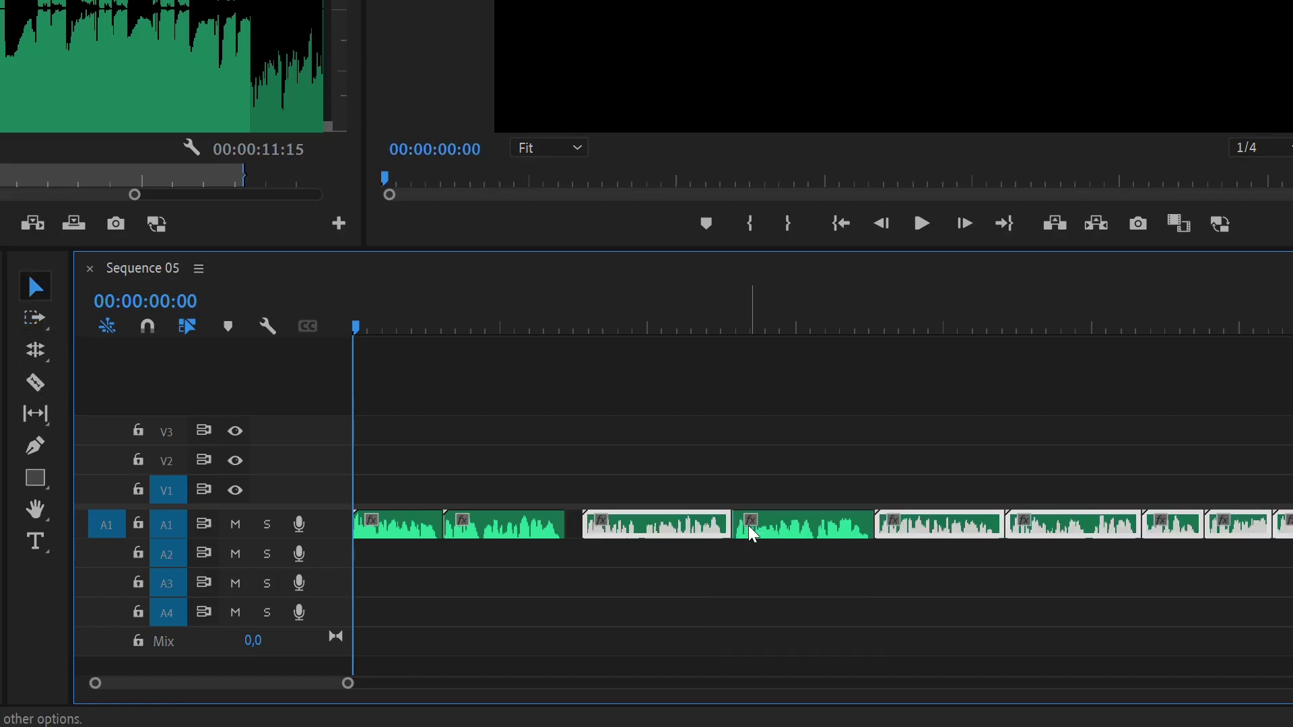
pyautogui.doubleClick(750, 533)
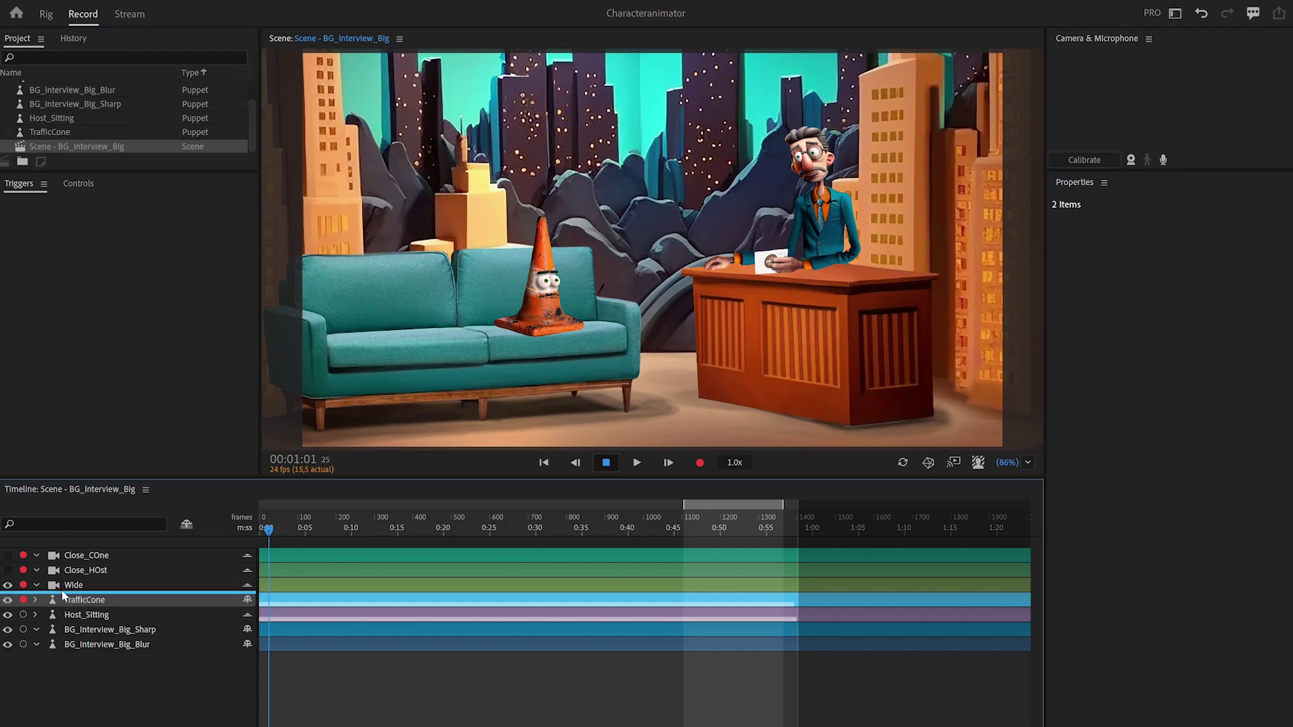
# Step: Add both interview audio files to BG_Interview_Big and run Compute Lip Sync Take from Scene Audio
pyautogui.moveTo(62, 595); pyautogui.dragTo(62, 595)
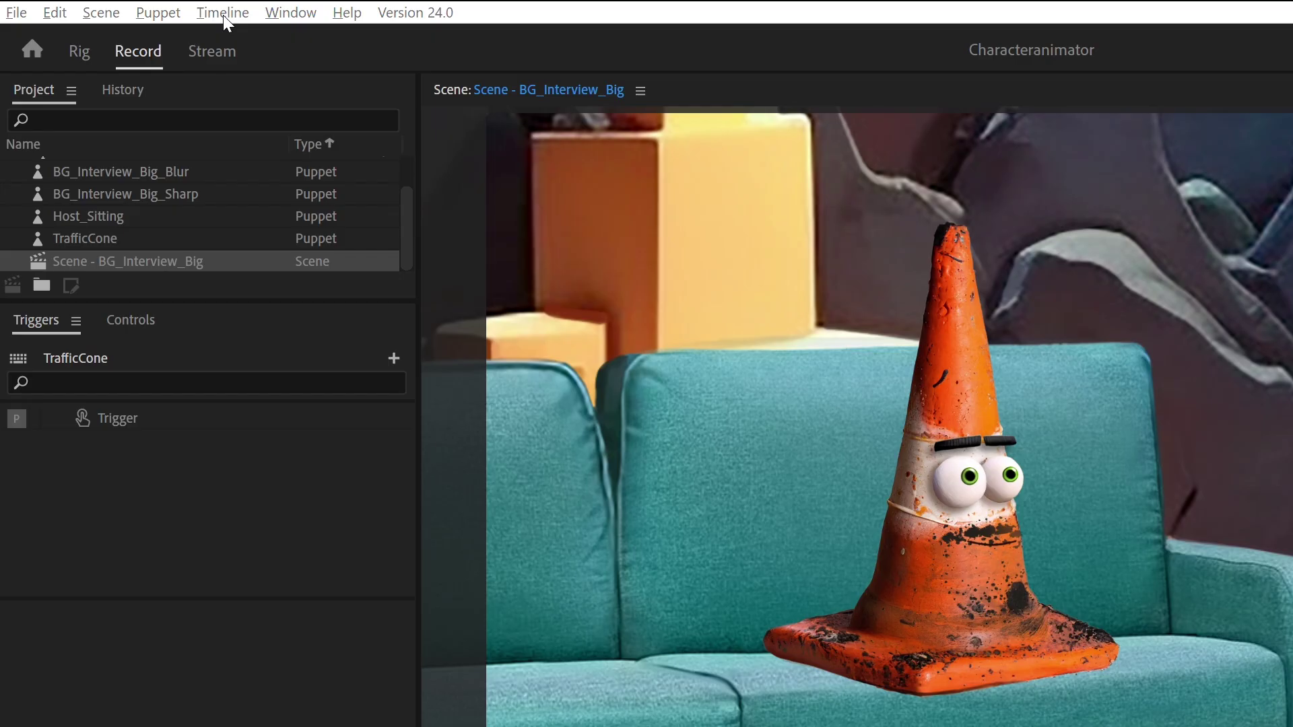
pyautogui.click(223, 12)
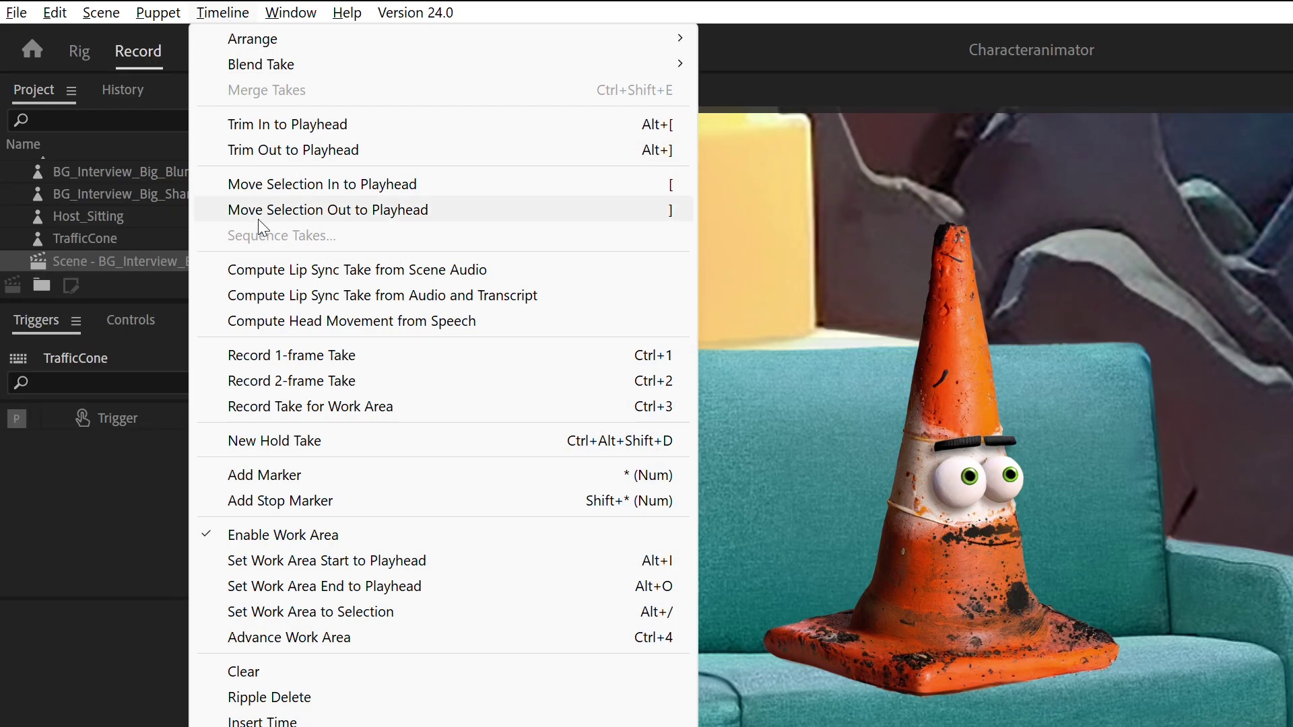
pyautogui.click(277, 278)
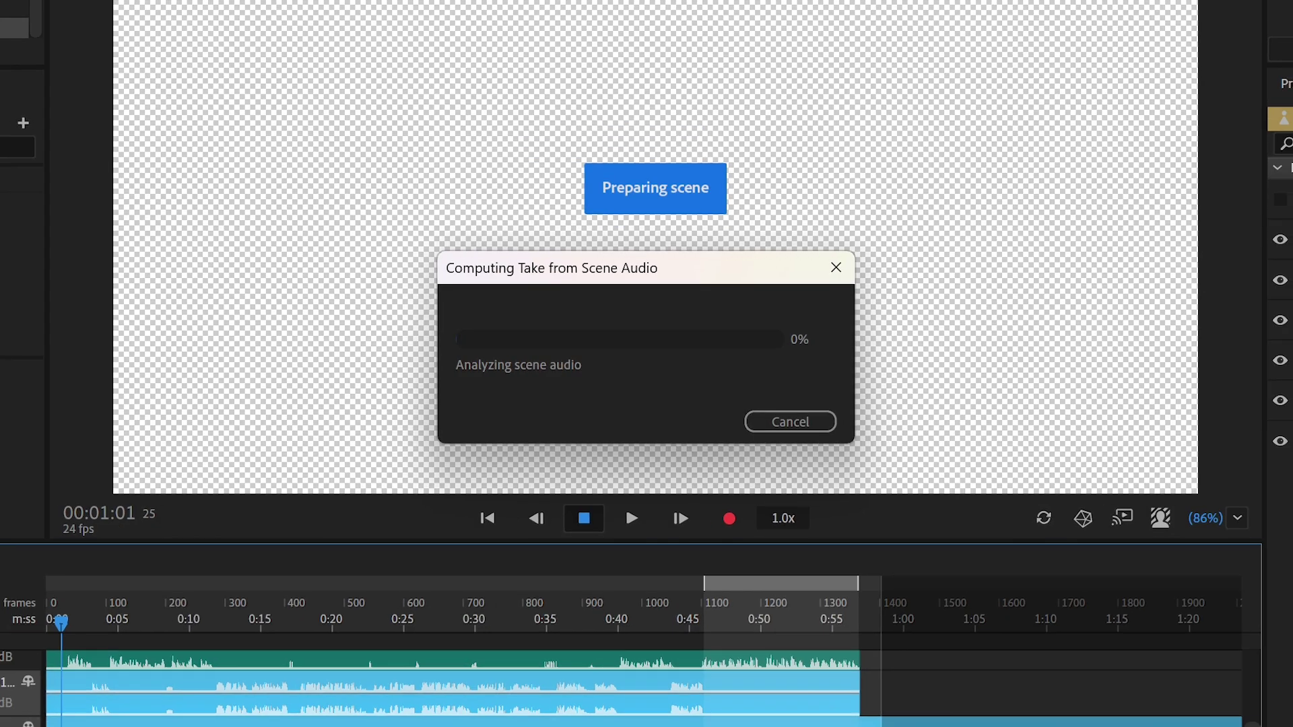